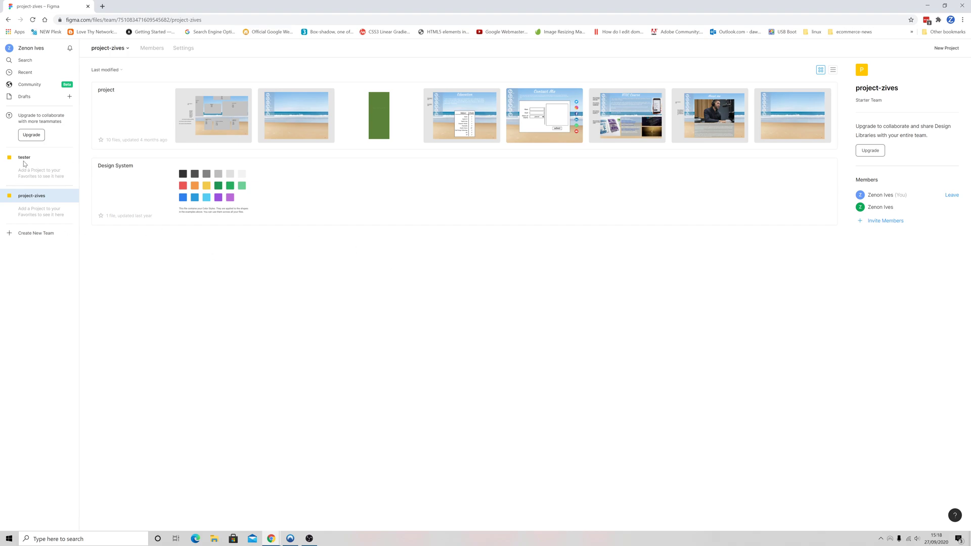
Create a project named "a" in the tester team
{"action": "left_click", "coordinate": [24, 158]}
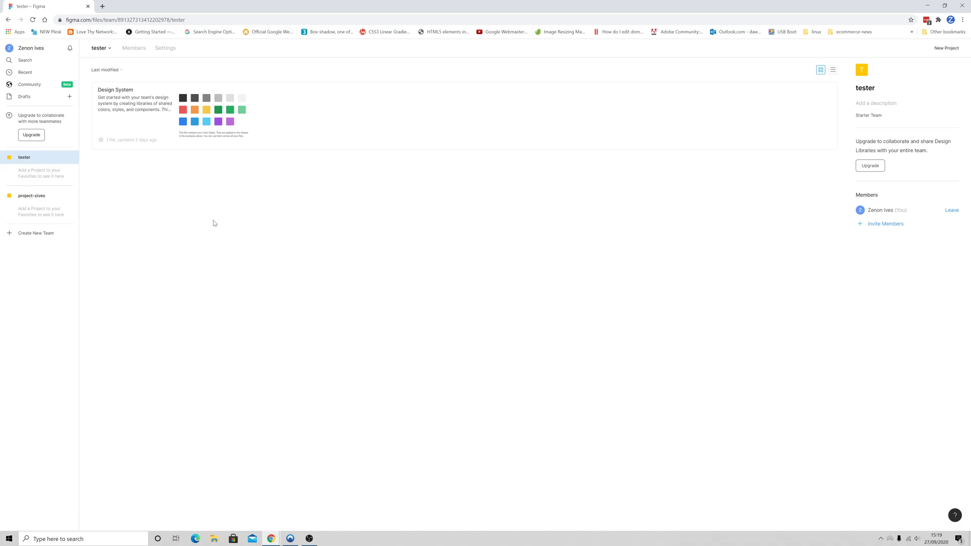
{"action": "left_click", "coordinate": [946, 49]}
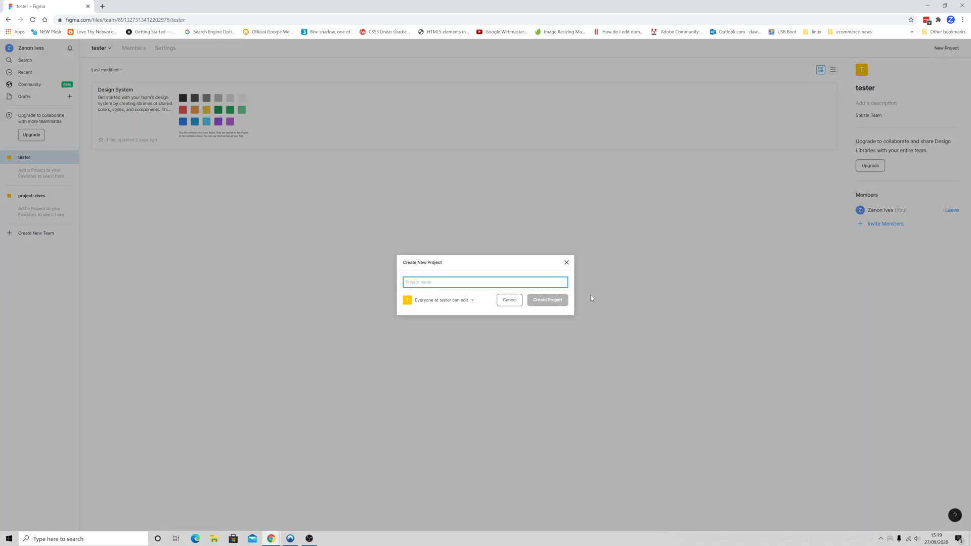
{"action": "type", "text": "a"}
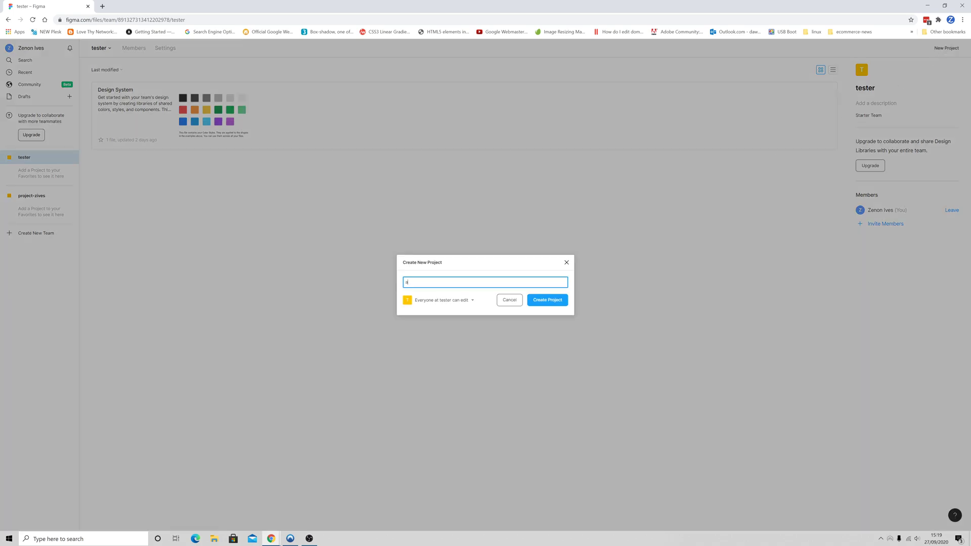
{"action": "left_click", "coordinate": [550, 303]}
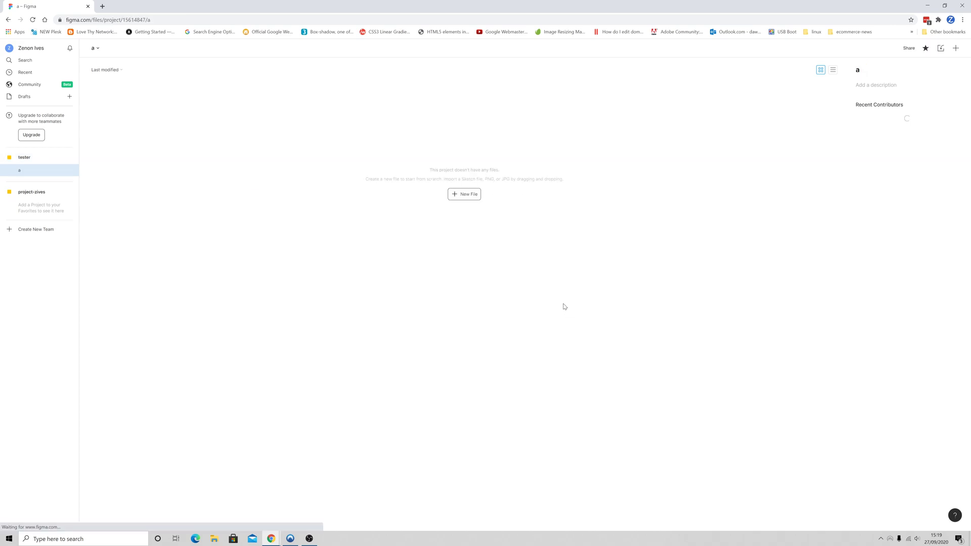
Check the new project "a" from the tester team's overview, and add a second project named "b" to that team
{"action": "left_click", "coordinate": [24, 161]}
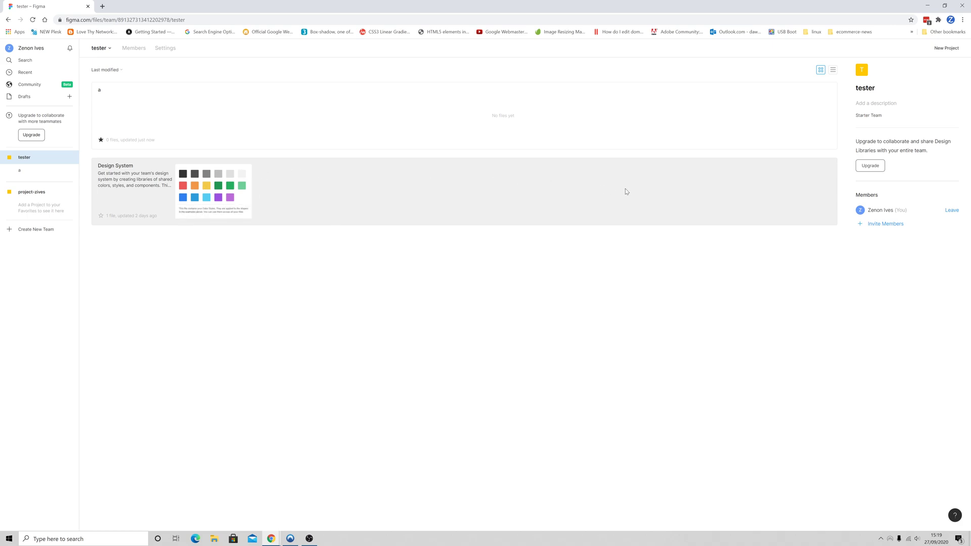
{"action": "left_click", "coordinate": [22, 172]}
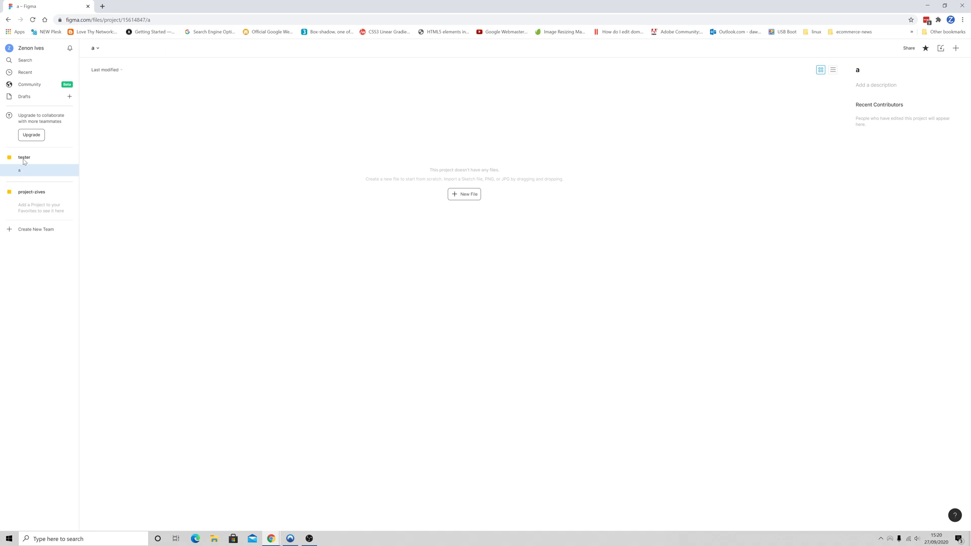
{"action": "left_click", "coordinate": [24, 159]}
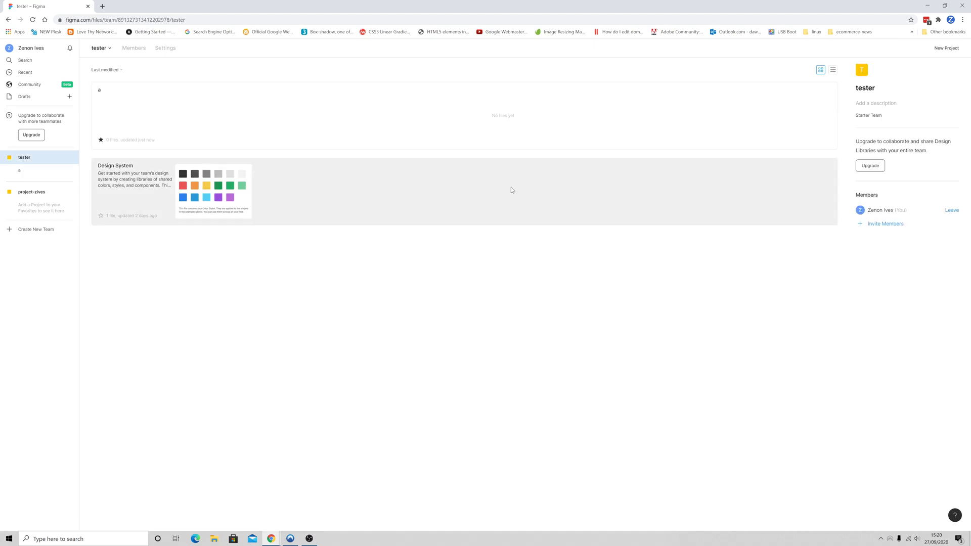
{"action": "left_click", "coordinate": [951, 50]}
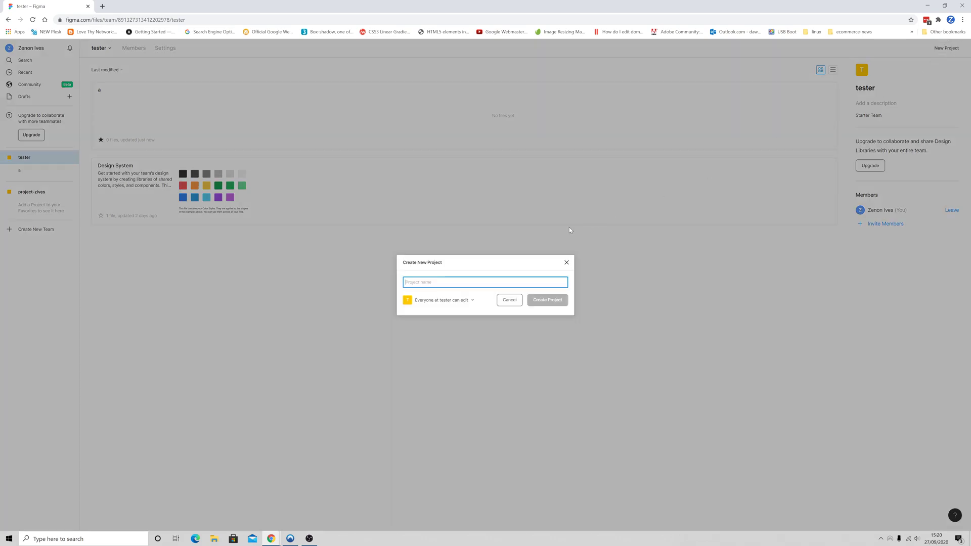
{"action": "type", "text": "b"}
{"action": "left_click", "coordinate": [547, 300]}
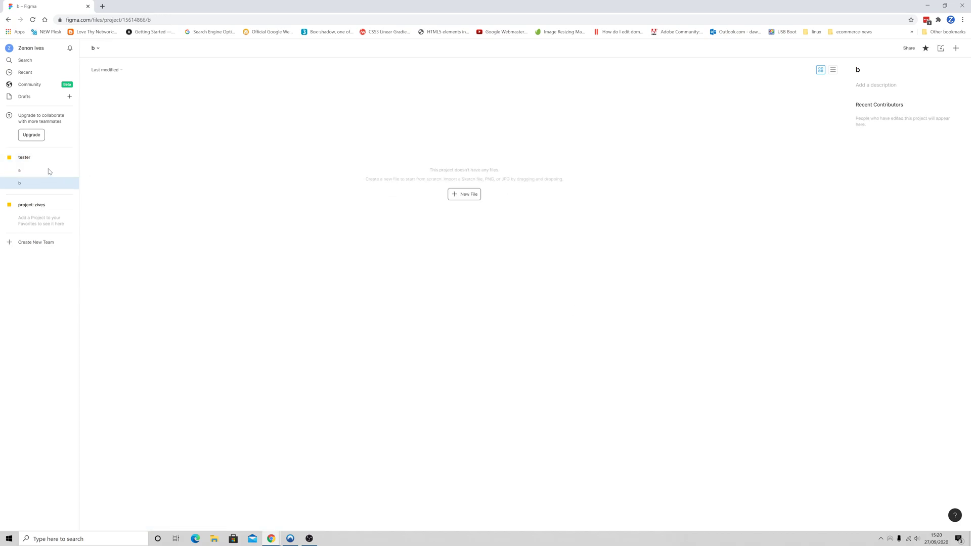
Try to start one more project in the tester team and dismiss the Professional upgrade offer
{"action": "left_click", "coordinate": [26, 159]}
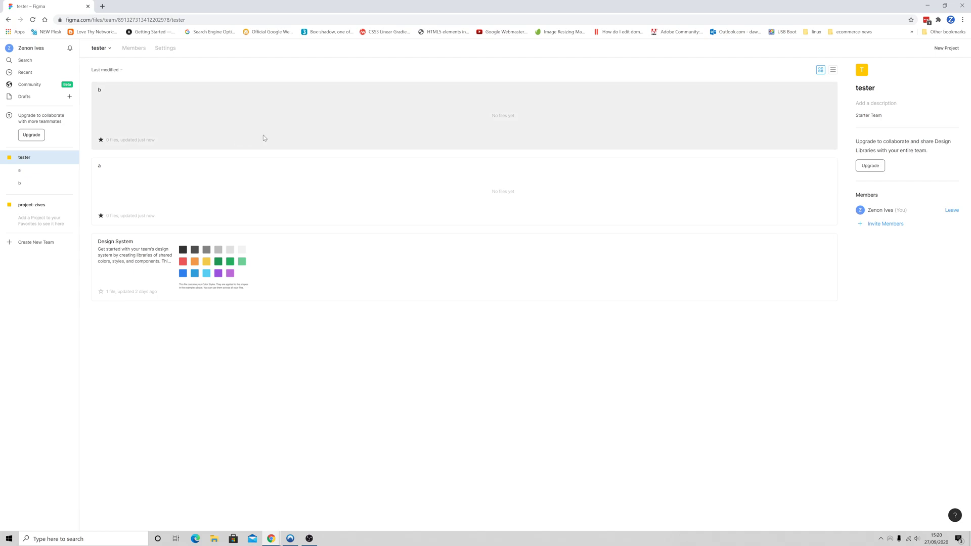
{"action": "left_click", "coordinate": [944, 49]}
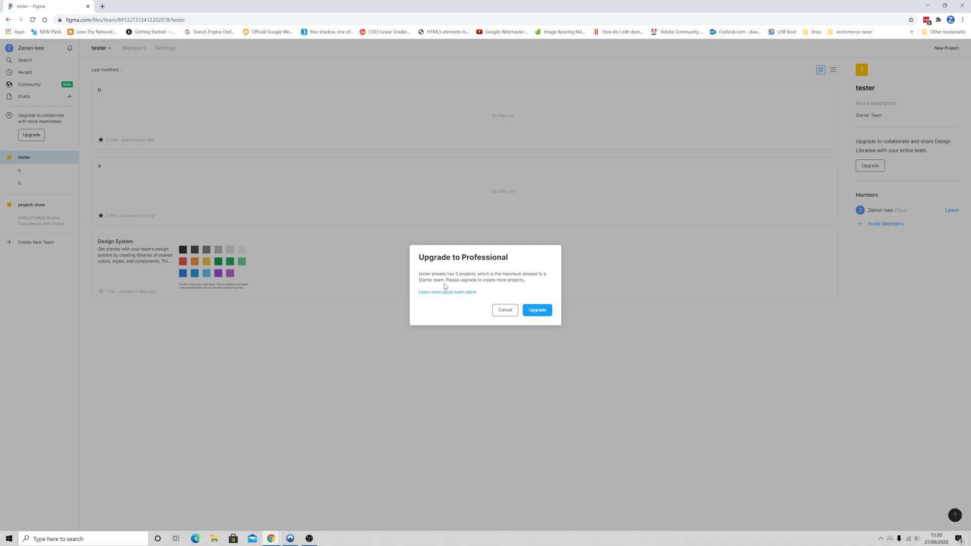
{"action": "left_click", "coordinate": [505, 311]}
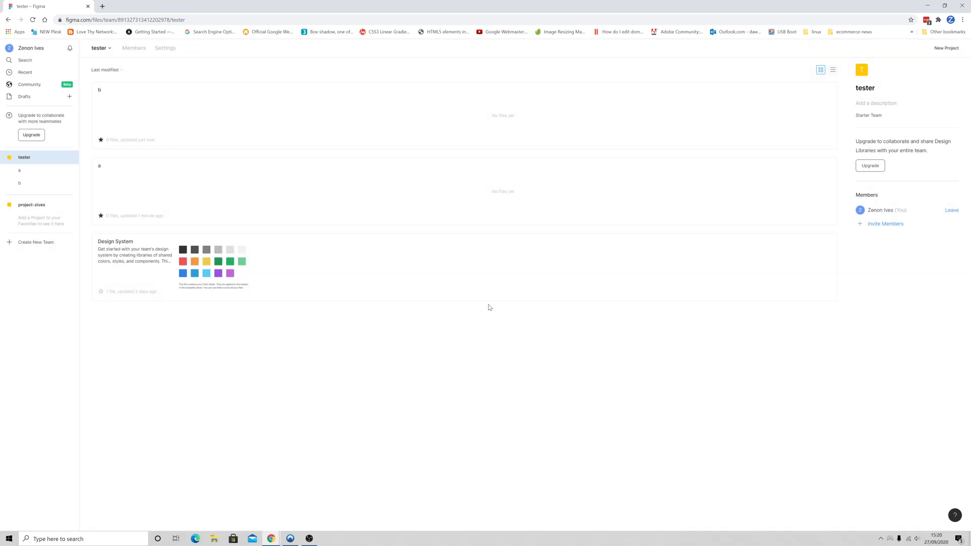
Create a new team named "alpha" on the free Starter plan, without adding collaborators
{"action": "left_click", "coordinate": [31, 244]}
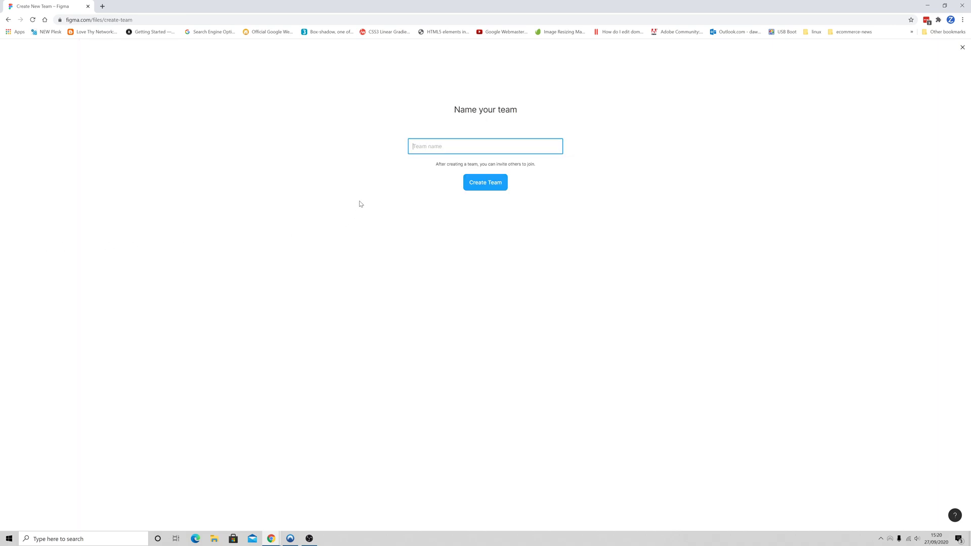
{"action": "type", "text": "alpha"}
{"action": "left_click", "coordinate": [474, 183]}
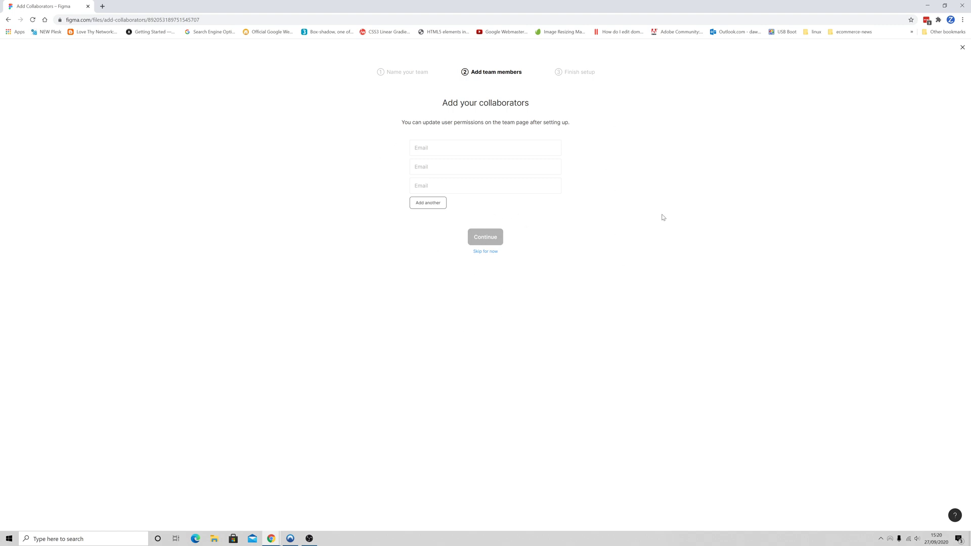
{"action": "left_click", "coordinate": [482, 253]}
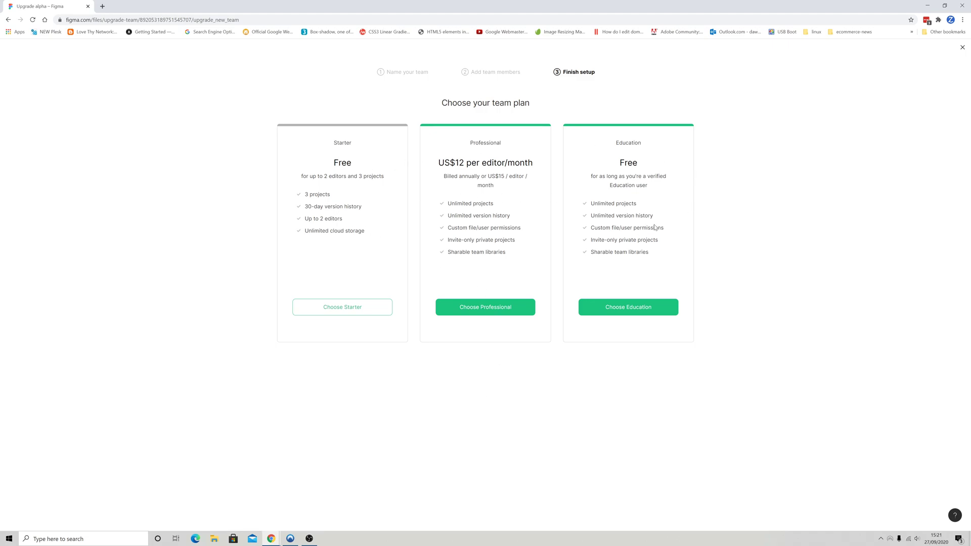
{"action": "left_click", "coordinate": [346, 313]}
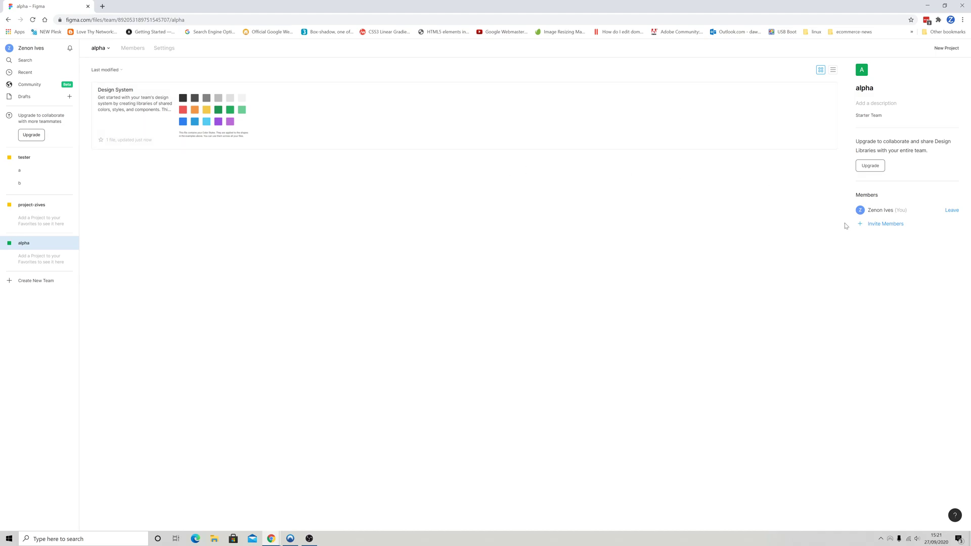
Create a project named "c" in the alpha team
{"action": "left_click", "coordinate": [945, 49]}
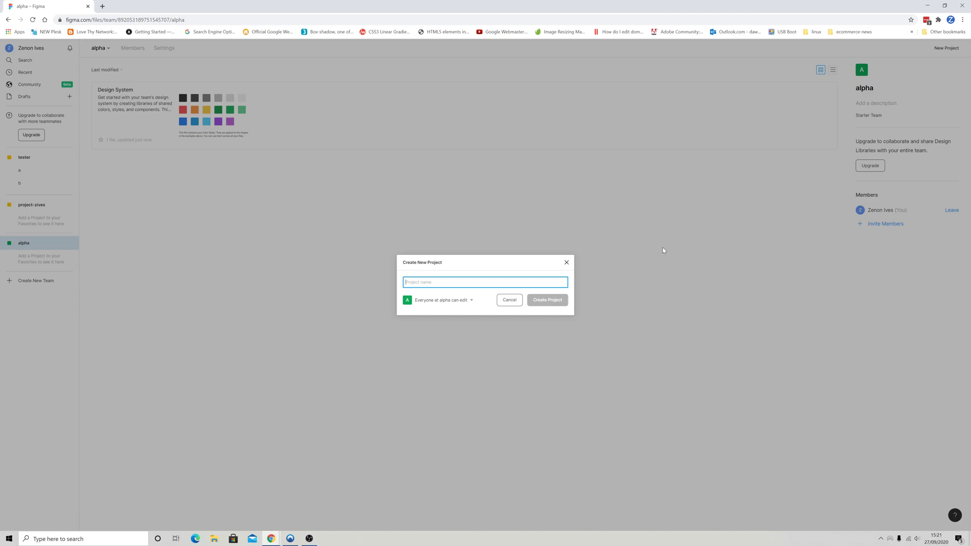
{"action": "type", "text": "c"}
{"action": "left_click", "coordinate": [556, 302]}
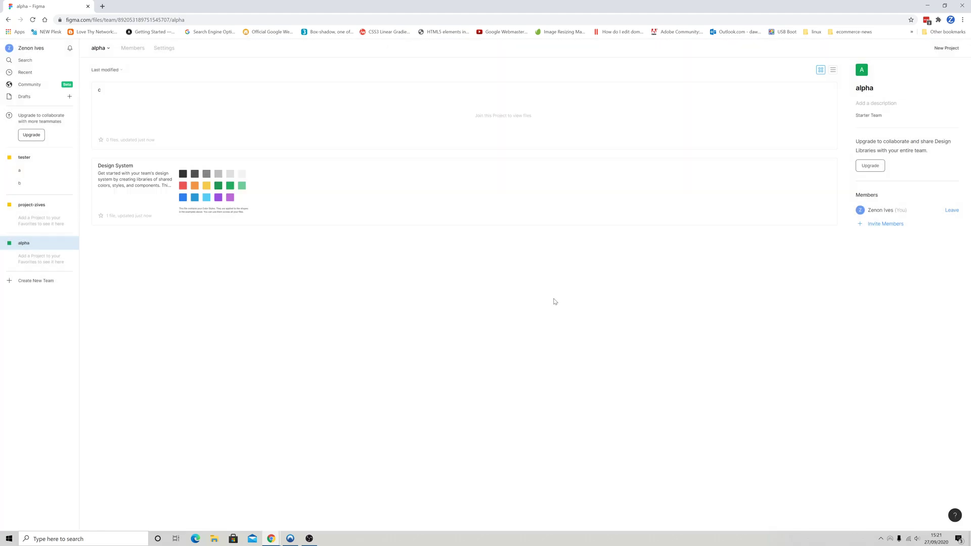
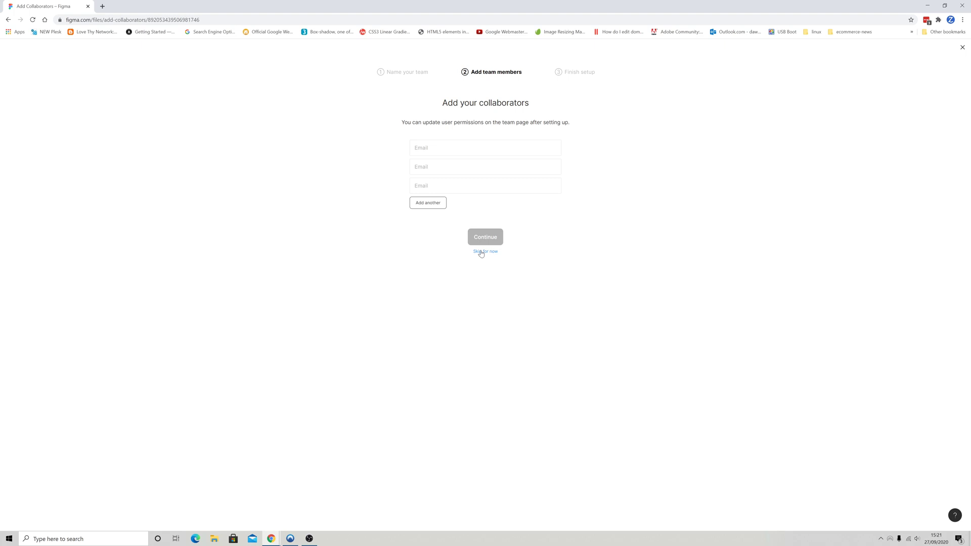
Finish setting up the ed team without collaborators, choosing the free Education plan and accepting its terms
{"action": "left_click", "coordinate": [481, 252]}
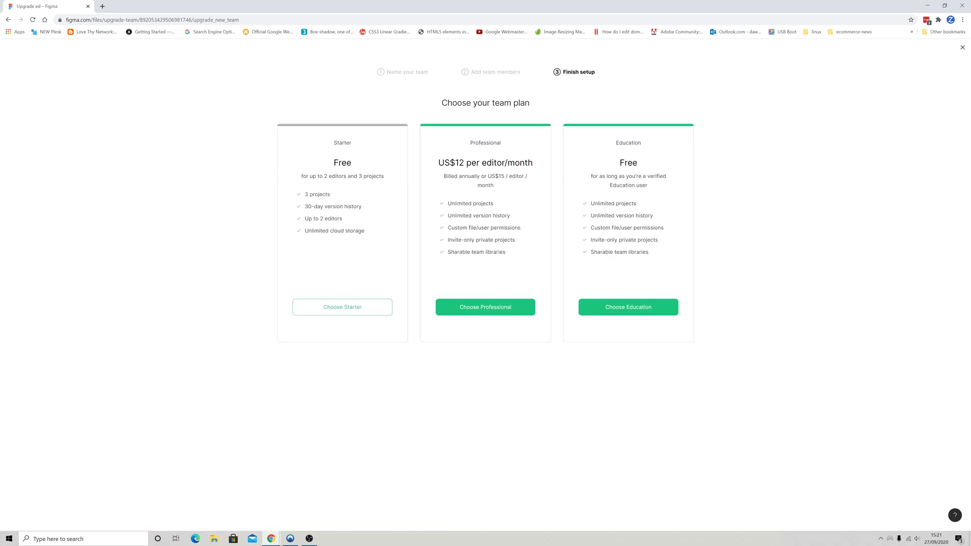
{"action": "left_click", "coordinate": [656, 311]}
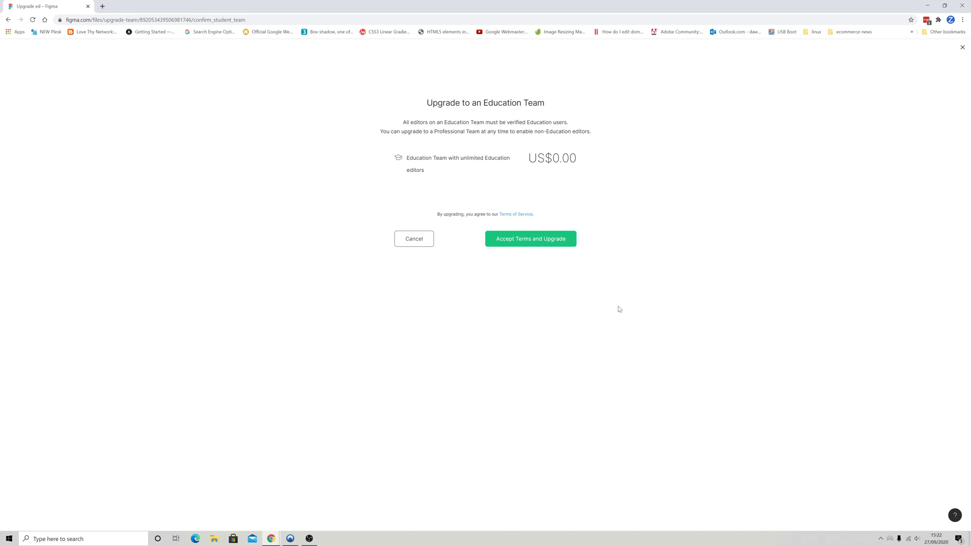
{"action": "left_click", "coordinate": [557, 241]}
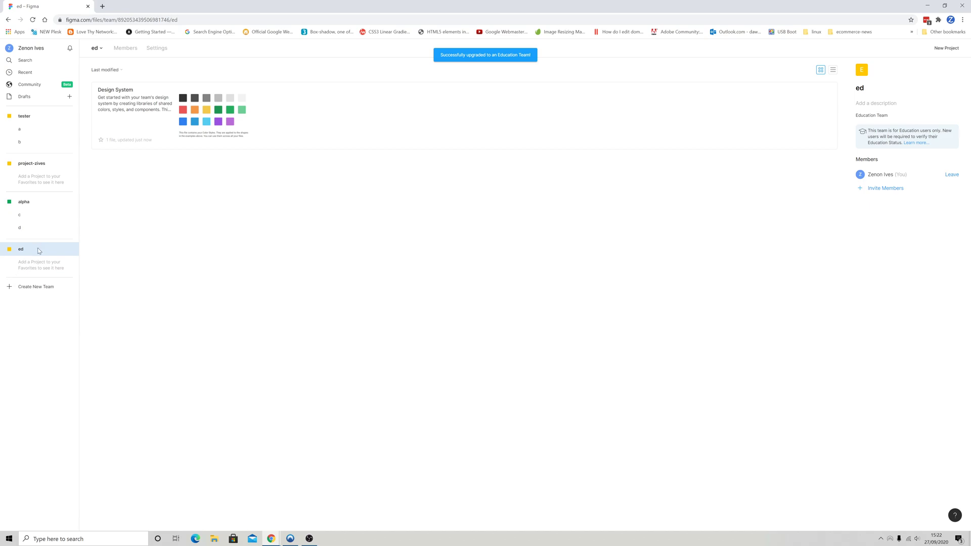
Create a project named "e" in the ed team
{"action": "left_click", "coordinate": [945, 51]}
{"action": "type", "text": "e"}
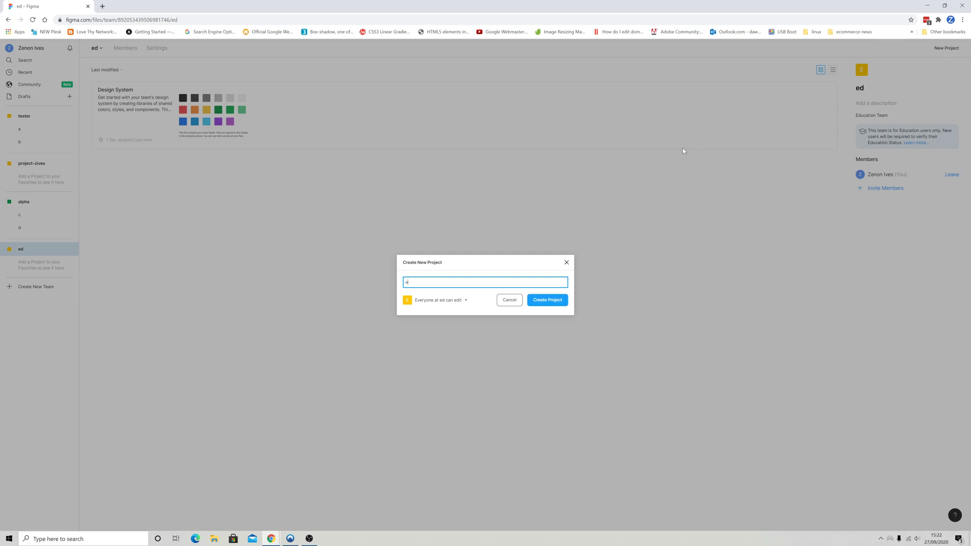
{"action": "left_click", "coordinate": [551, 300]}
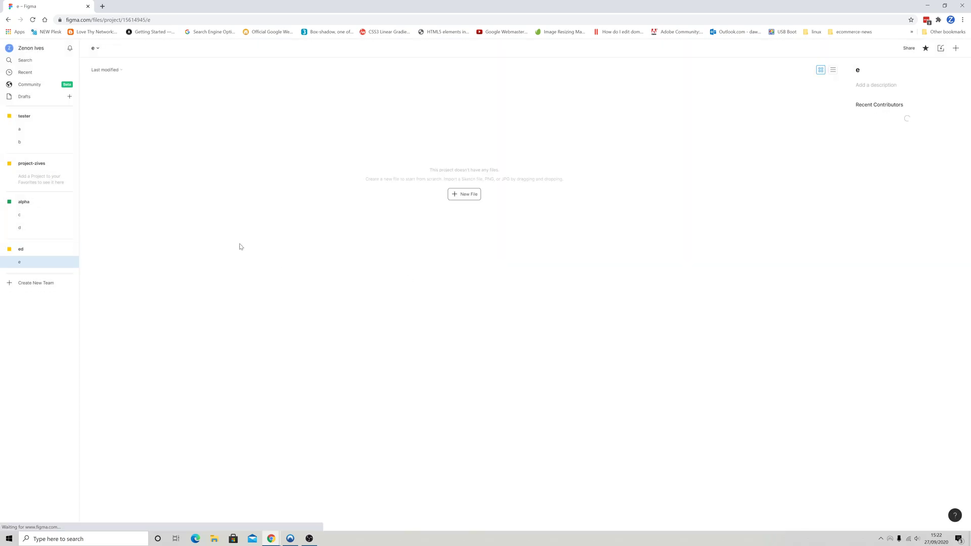
Return to the ed team's overview and add a project named "f"
{"action": "left_click", "coordinate": [20, 250]}
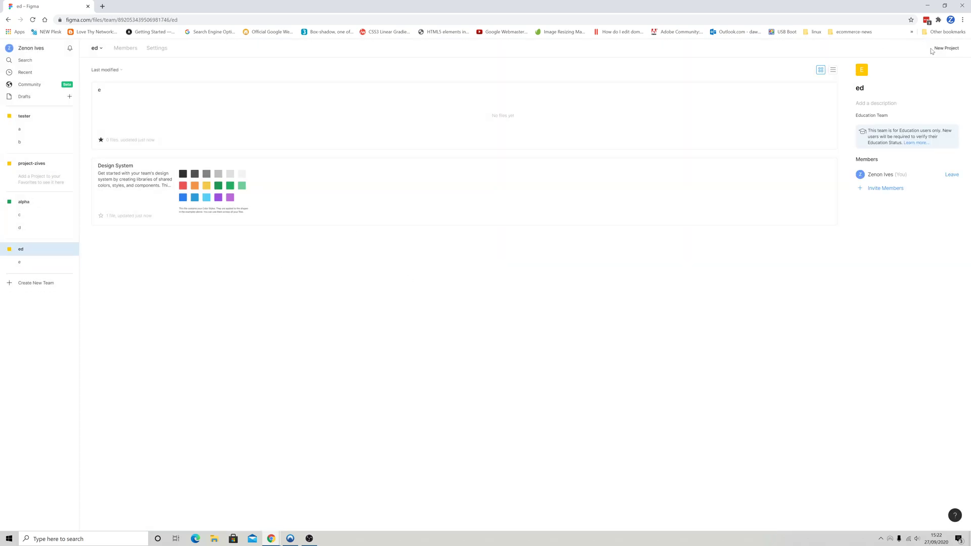
{"action": "left_click", "coordinate": [945, 48]}
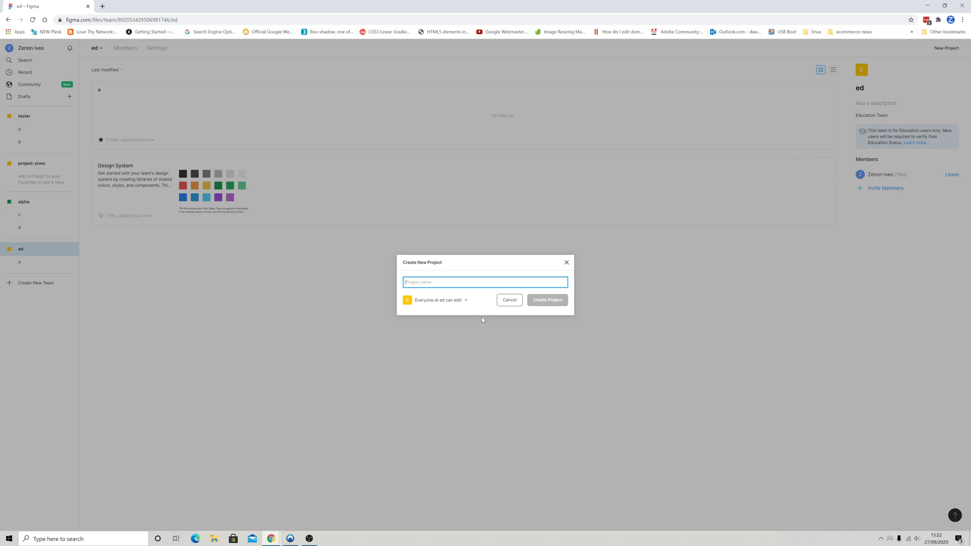
{"action": "type", "text": "f"}
{"action": "left_click", "coordinate": [544, 305]}
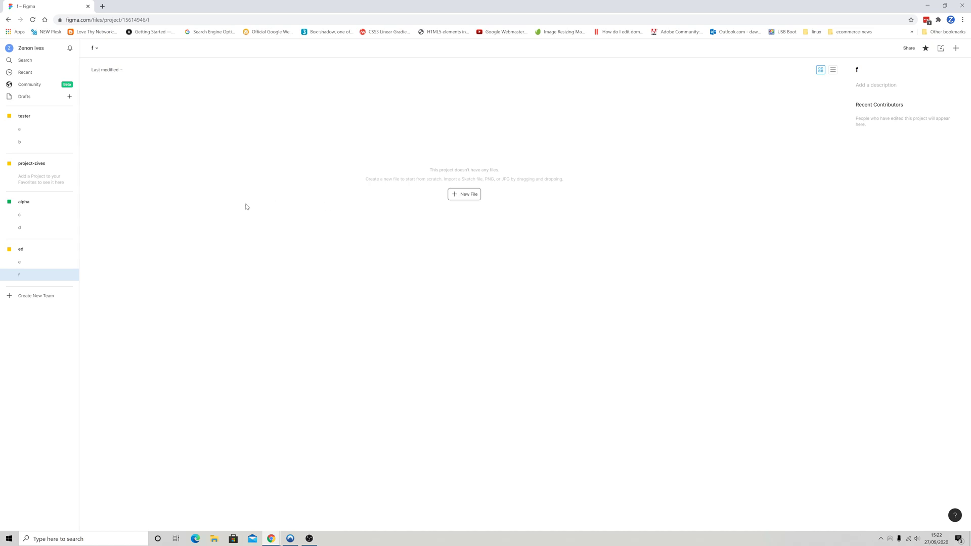
Return to the ed team's overview and add a project named "g"
{"action": "left_click", "coordinate": [41, 251]}
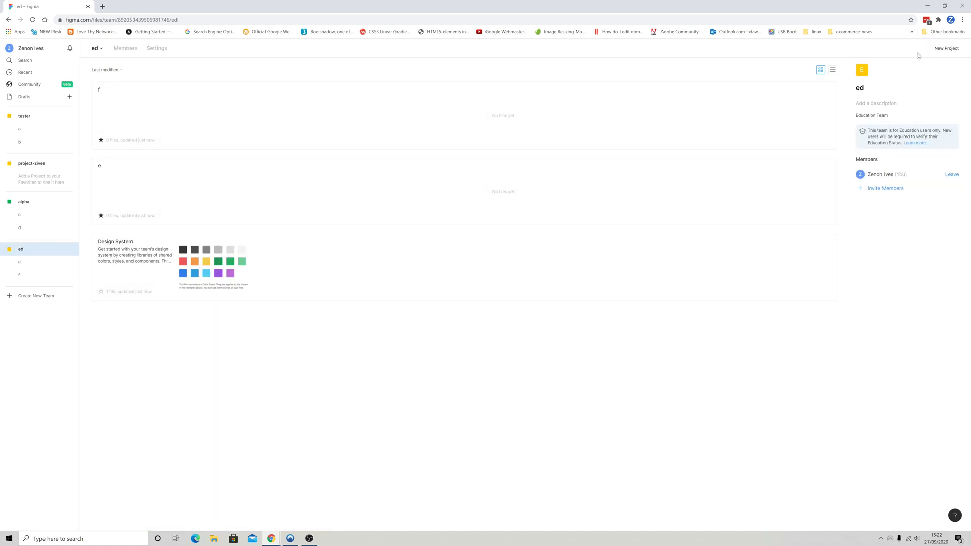
{"action": "left_click", "coordinate": [946, 49]}
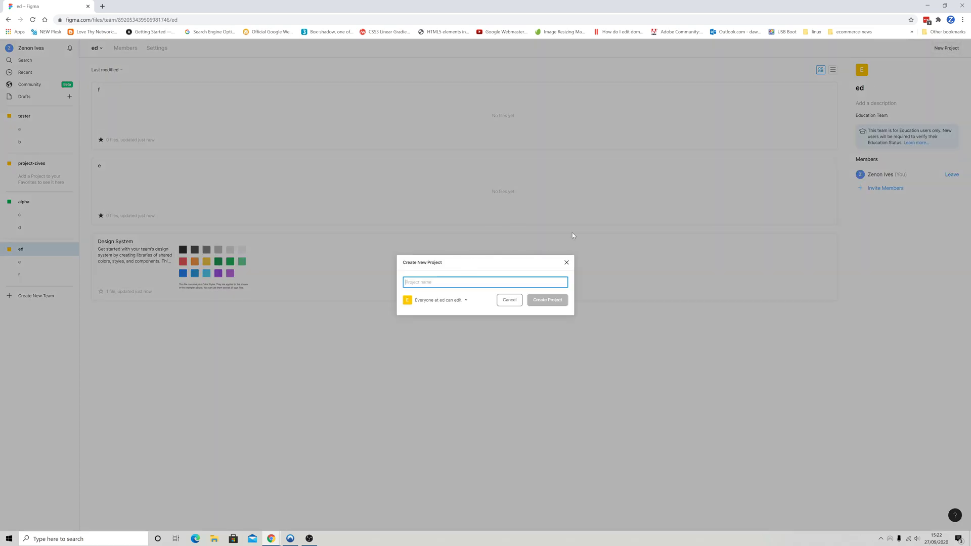
{"action": "type", "text": "g"}
{"action": "left_click", "coordinate": [545, 303]}
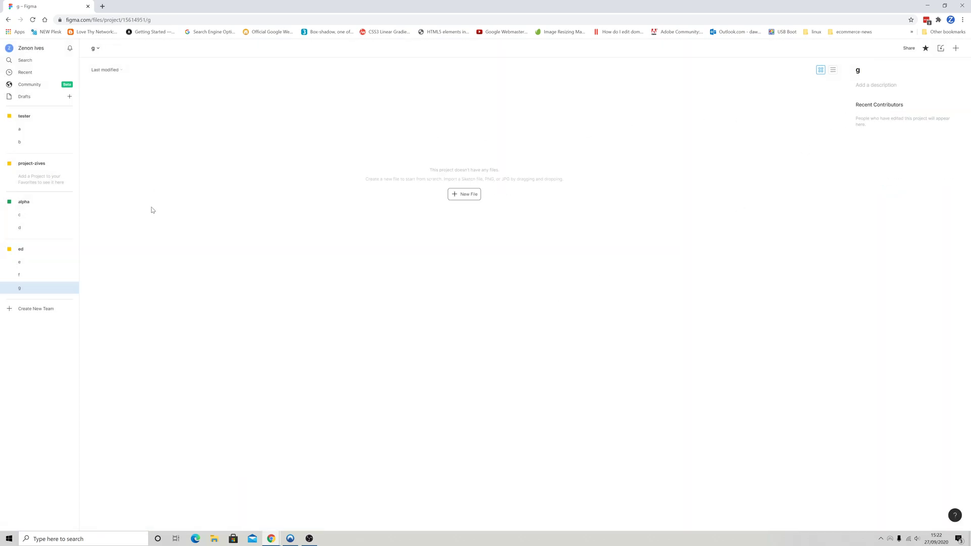
Return to the ed team's overview and add a project named "h"
{"action": "left_click", "coordinate": [22, 250]}
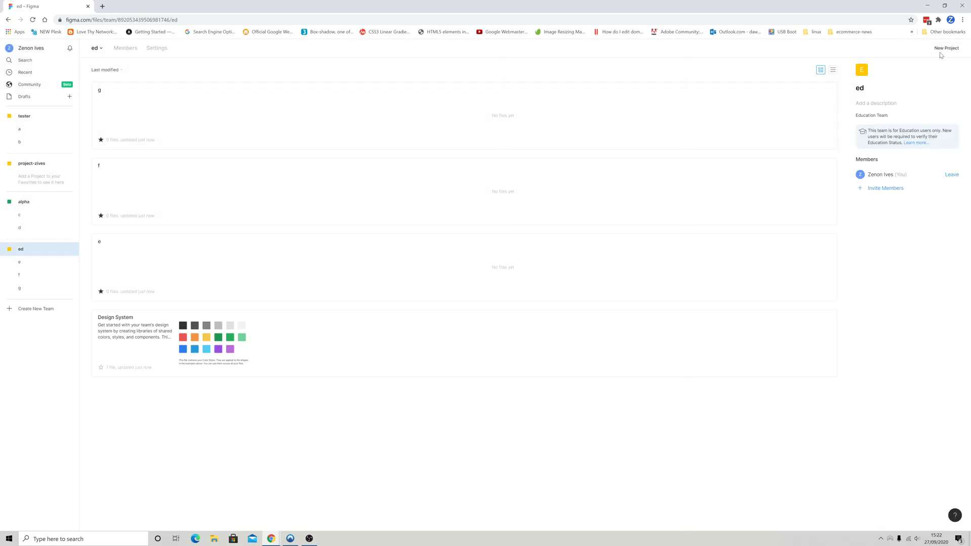
{"action": "left_click", "coordinate": [942, 49]}
{"action": "type", "text": "h"}
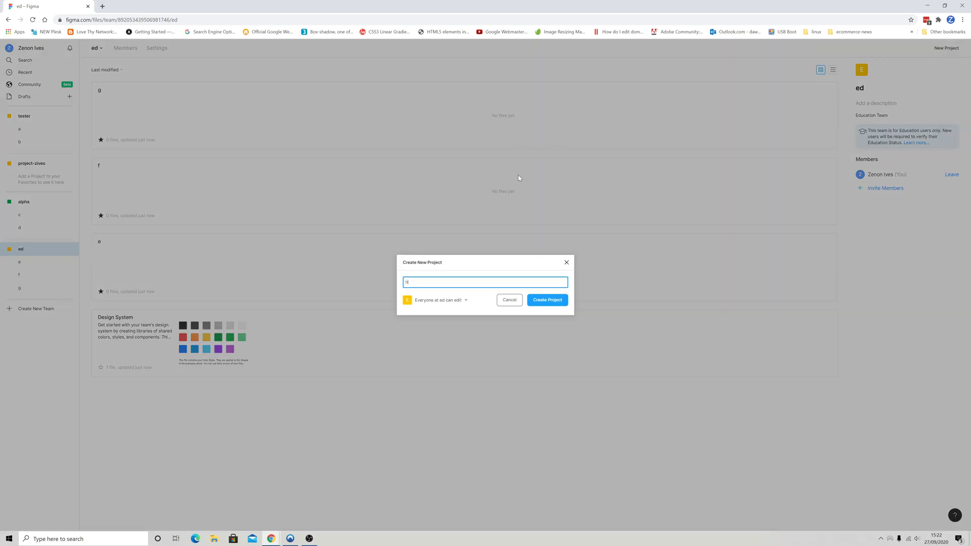
{"action": "left_click", "coordinate": [548, 301]}
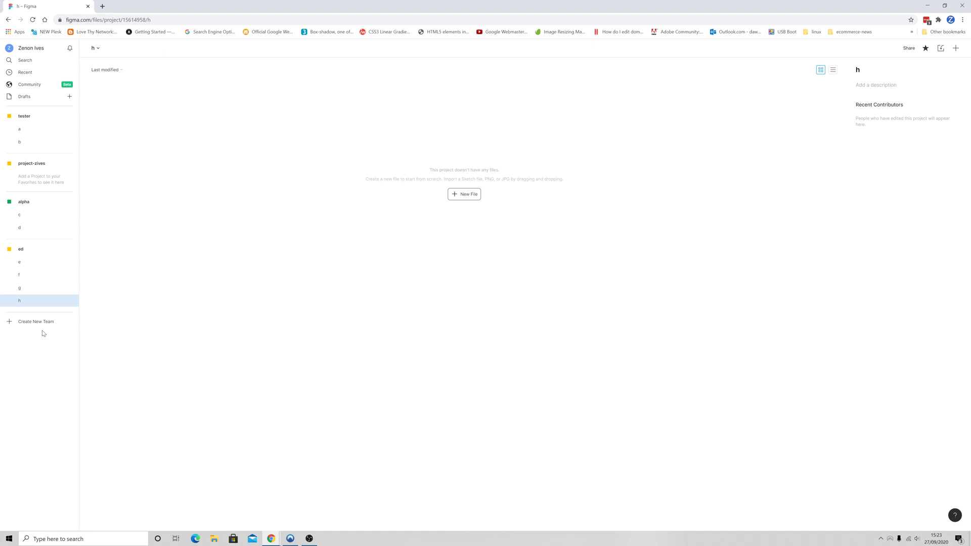
Open the alpha team's overview, view its form for inviting team members, and close it without sending an invite
{"action": "left_click", "coordinate": [24, 202]}
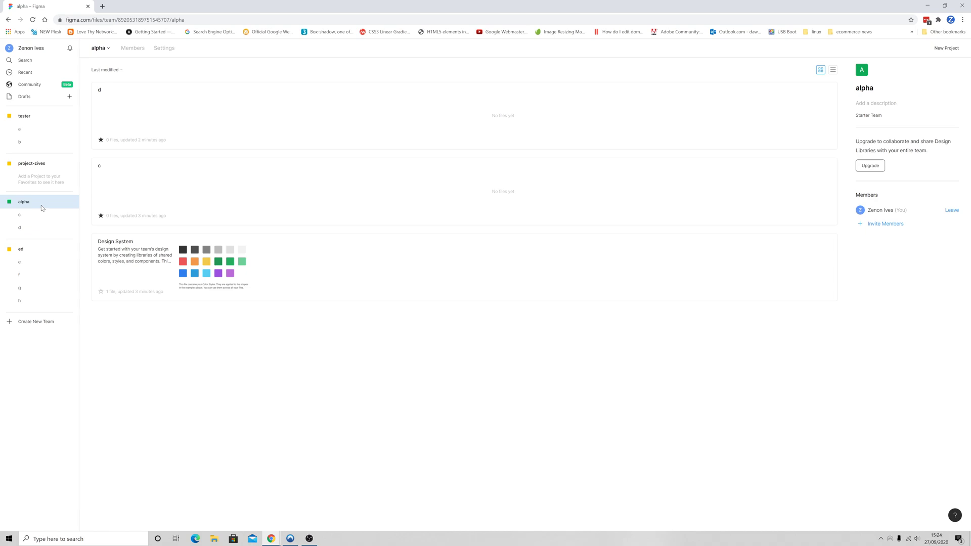
{"action": "left_click", "coordinate": [893, 228]}
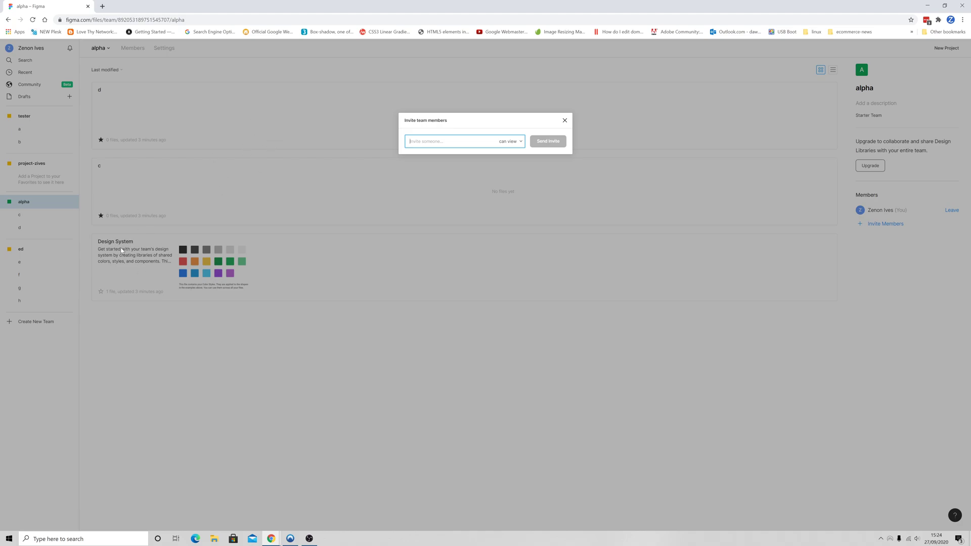
{"action": "left_click", "coordinate": [565, 120]}
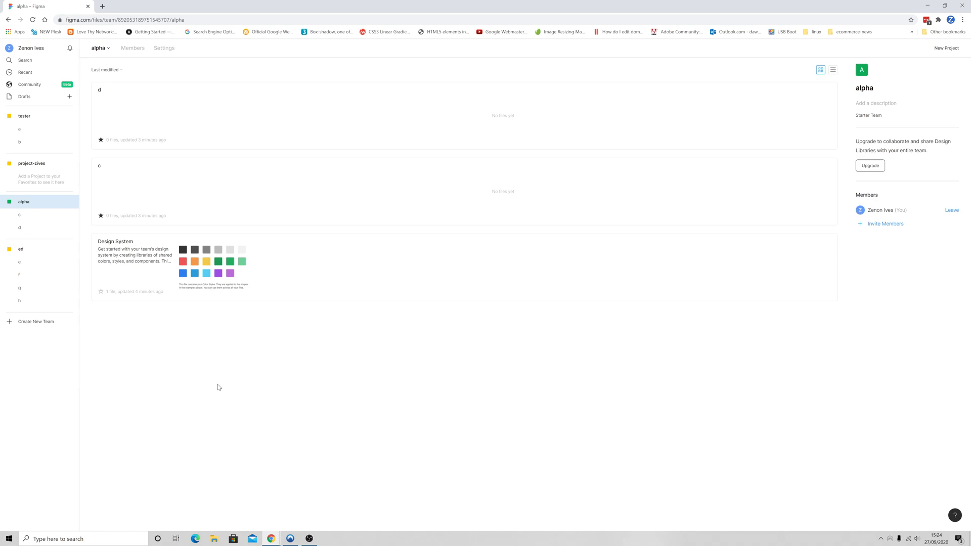
Open the tester team's overview and view its project "a"
{"action": "left_click", "coordinate": [24, 120]}
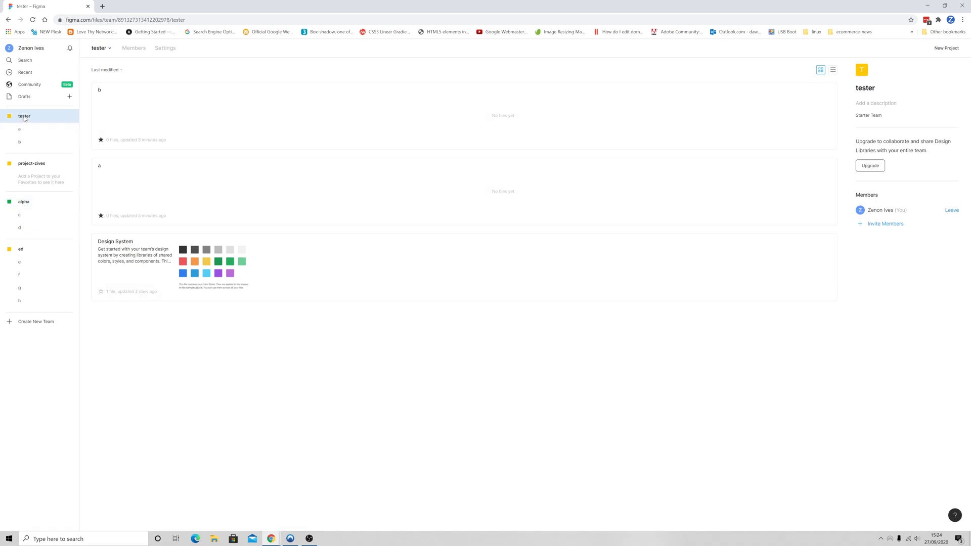
{"action": "left_click", "coordinate": [23, 131]}
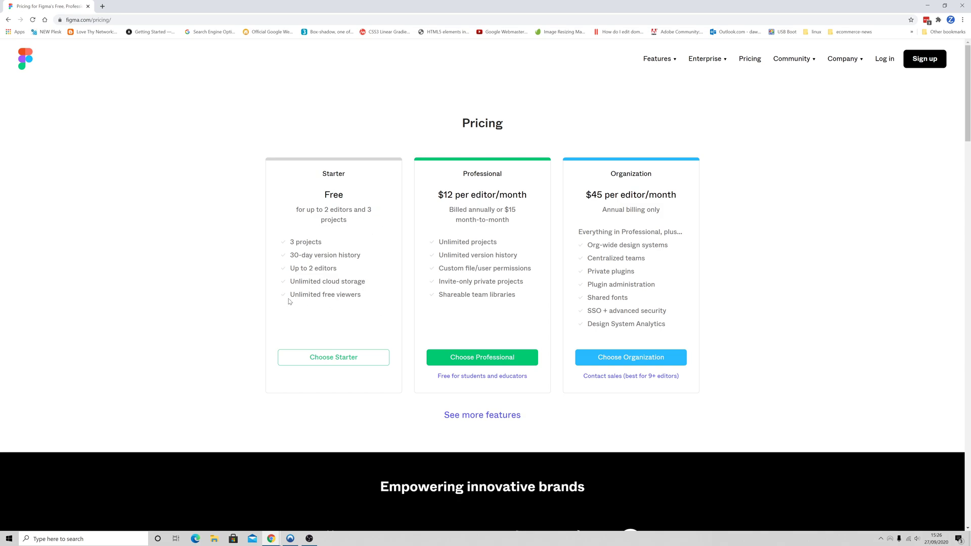
Review the Starter plan's features on the Figma pricing page, highlighting each entry from "Unlimited free viewers" up to "3 projects"
{"action": "left_click_drag", "start_coordinate": [290, 296], "coordinate": [368, 298]}
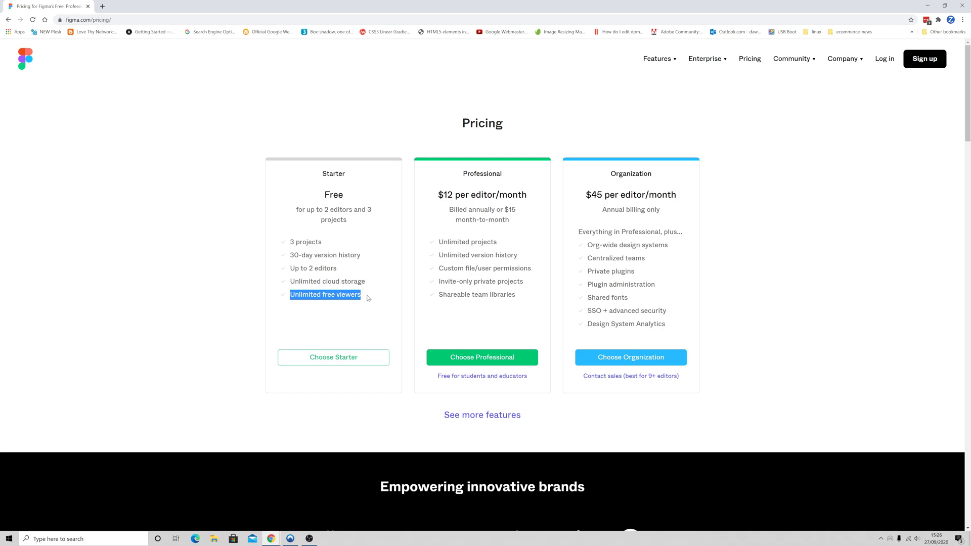
{"action": "left_click_drag", "start_coordinate": [371, 282], "coordinate": [286, 282]}
{"action": "left_click_drag", "start_coordinate": [342, 269], "coordinate": [276, 269]}
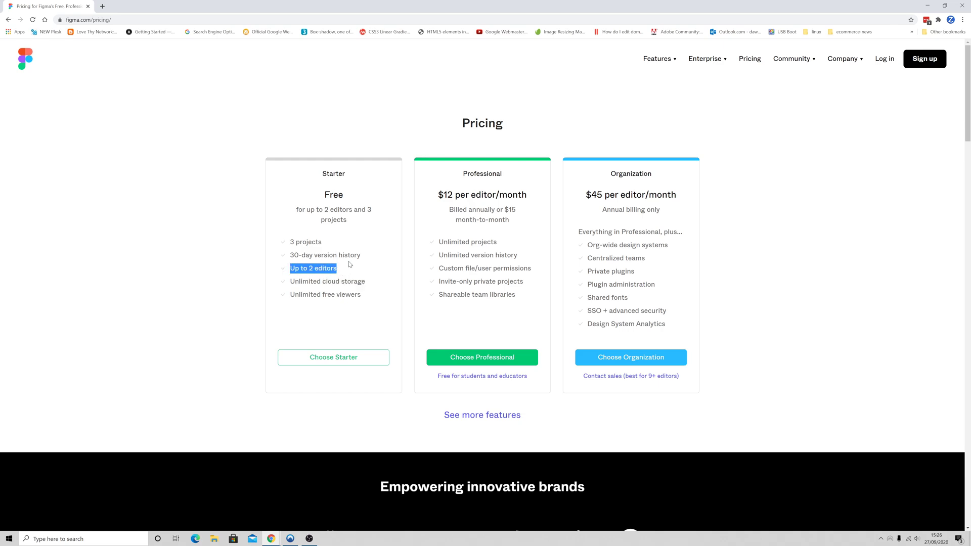
{"action": "left_click_drag", "start_coordinate": [363, 256], "coordinate": [283, 258]}
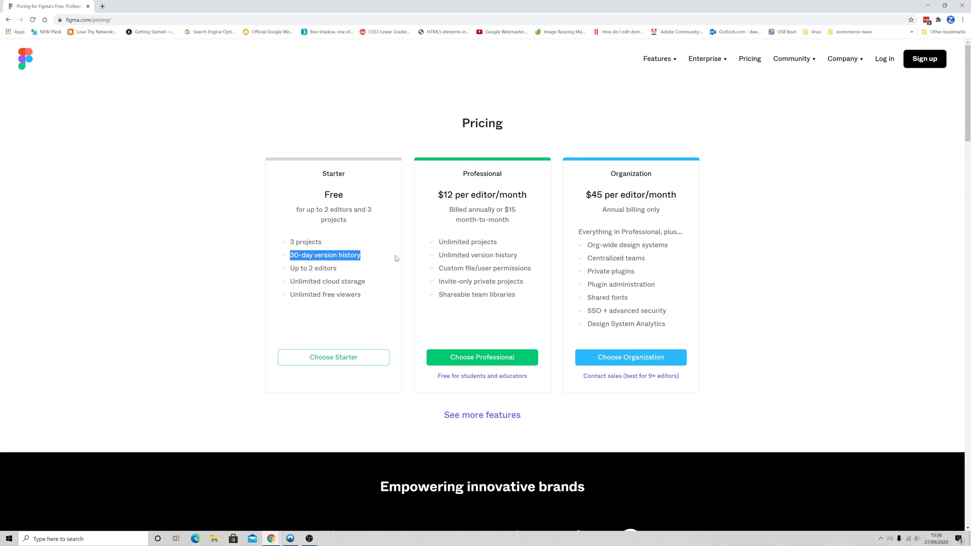
{"action": "left_click_drag", "start_coordinate": [333, 243], "coordinate": [273, 248]}
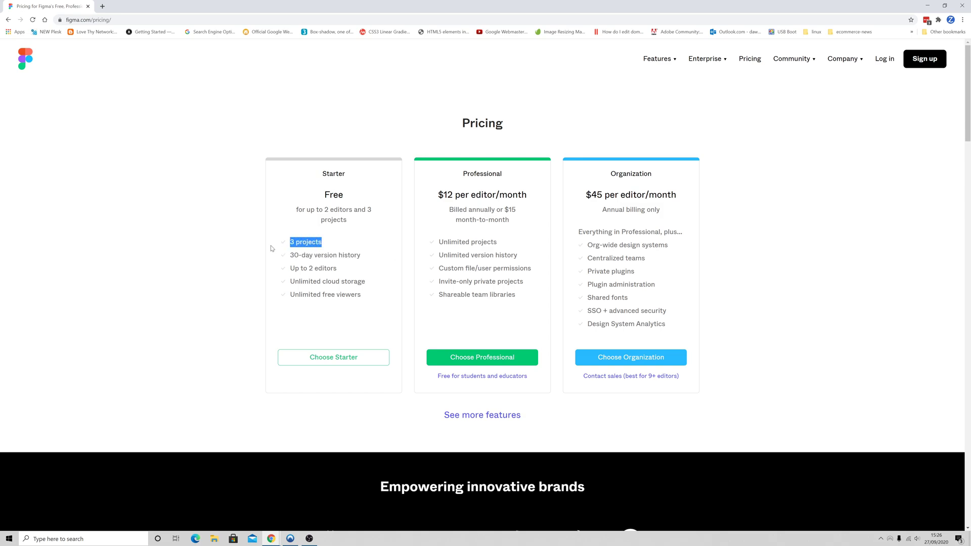